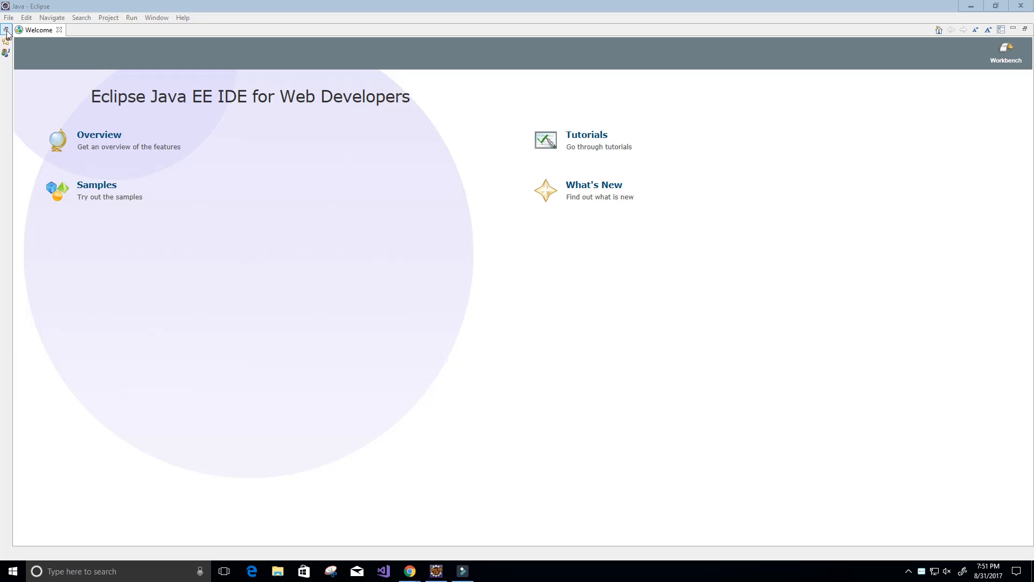
# Switch from the Welcome page to the Java workbench perspective
pyautogui.click(7, 33)
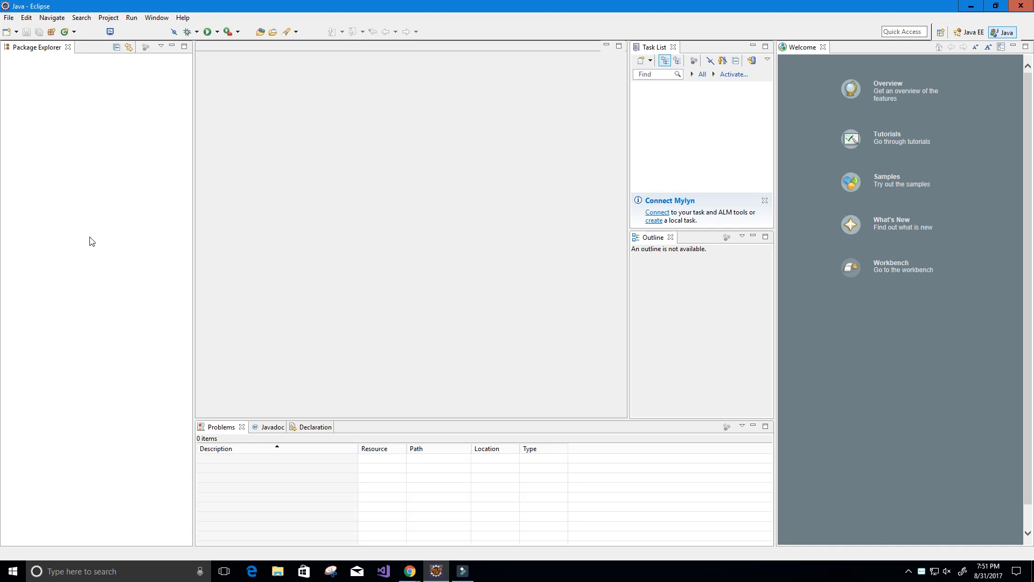
# Start a new Java project from the File > New menu
pyautogui.click(10, 21)
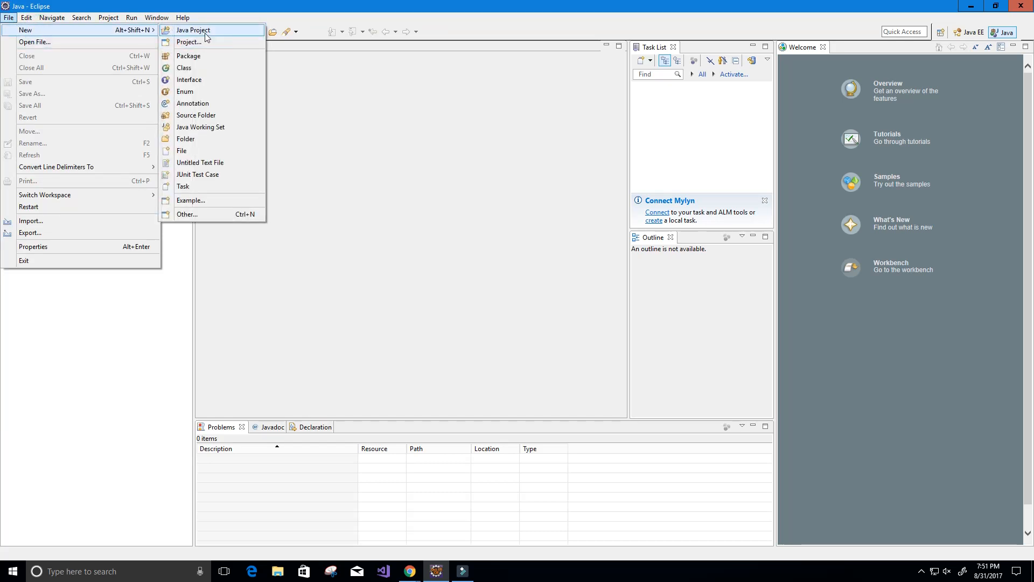
pyautogui.moveTo(73, 30)
pyautogui.click(227, 31)
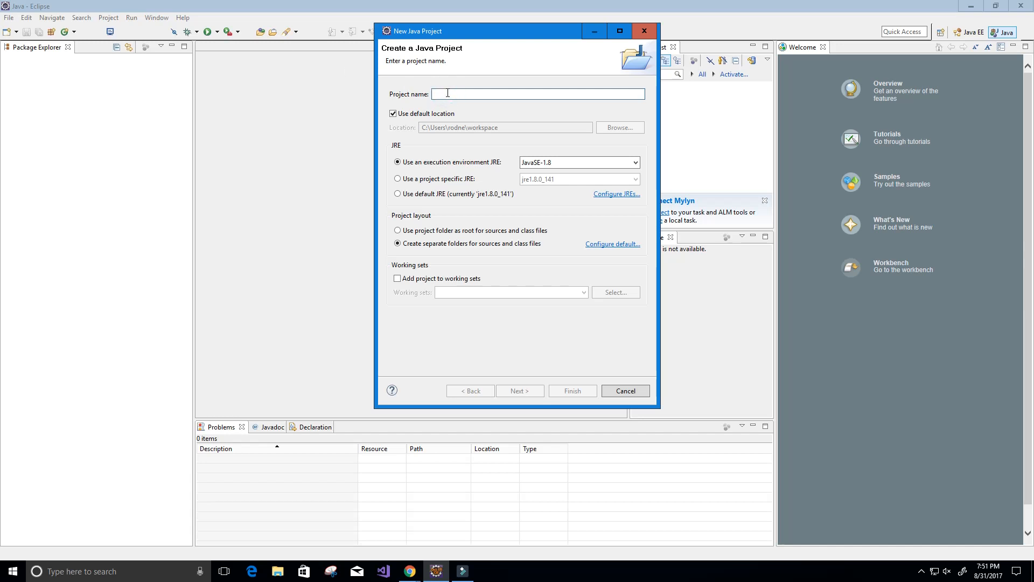
pyautogui.write('Les')
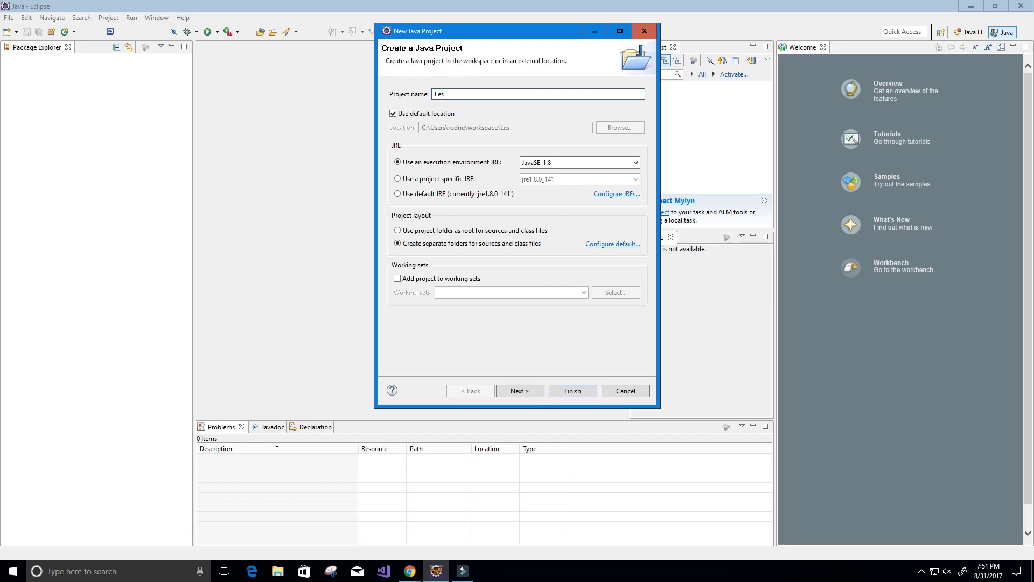
pyautogui.write('son1')
# Finish creating Lesson1, expand it in Package Explorer and select its src folder
pyautogui.click(574, 392)
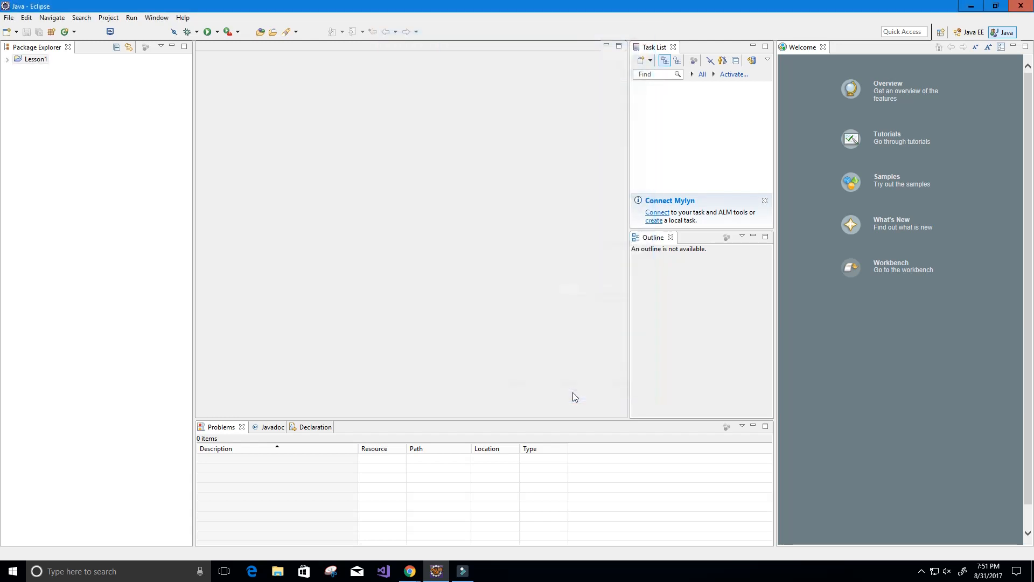
pyautogui.click(34, 59)
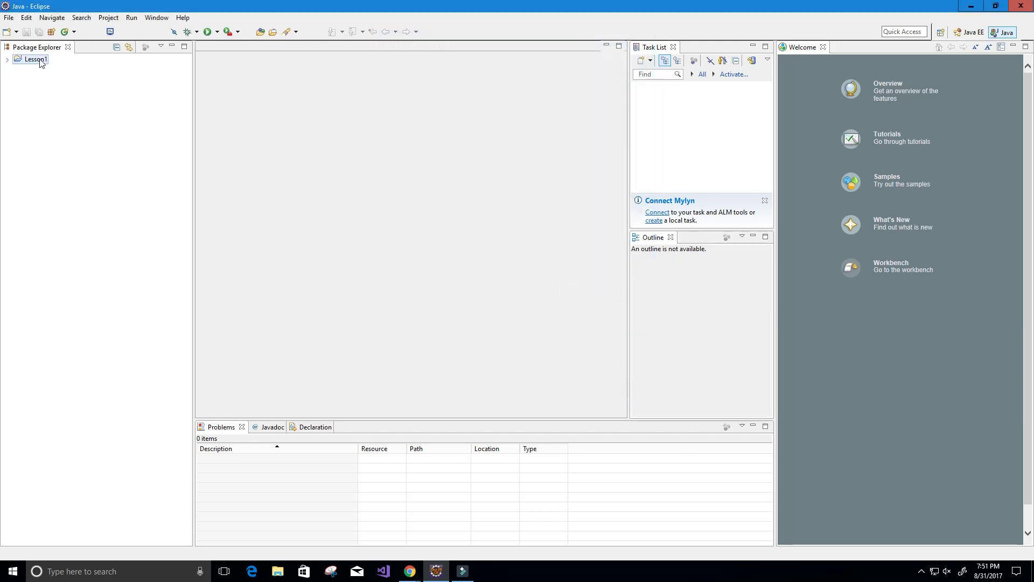
pyautogui.click(12, 62)
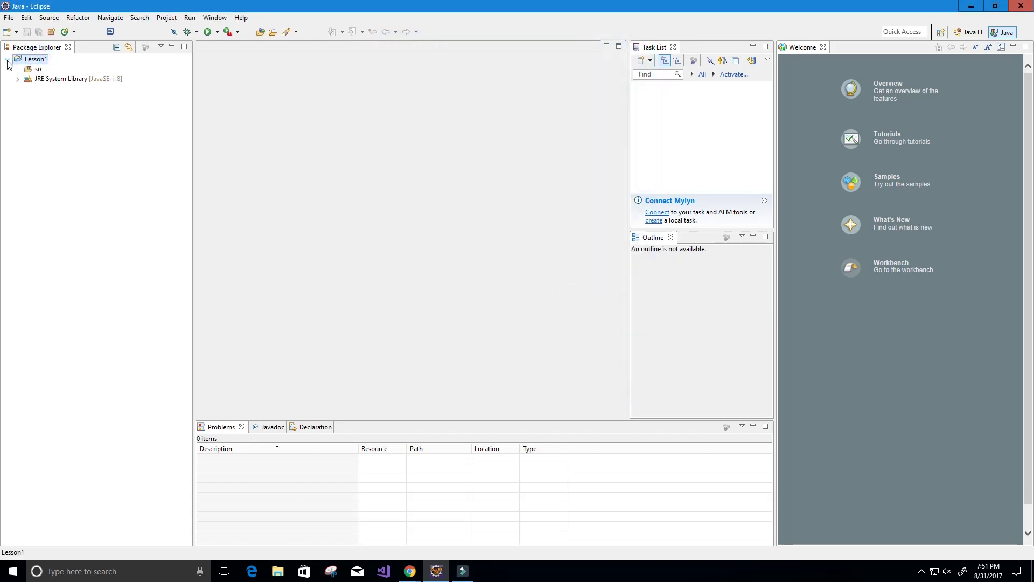
pyautogui.click(38, 69)
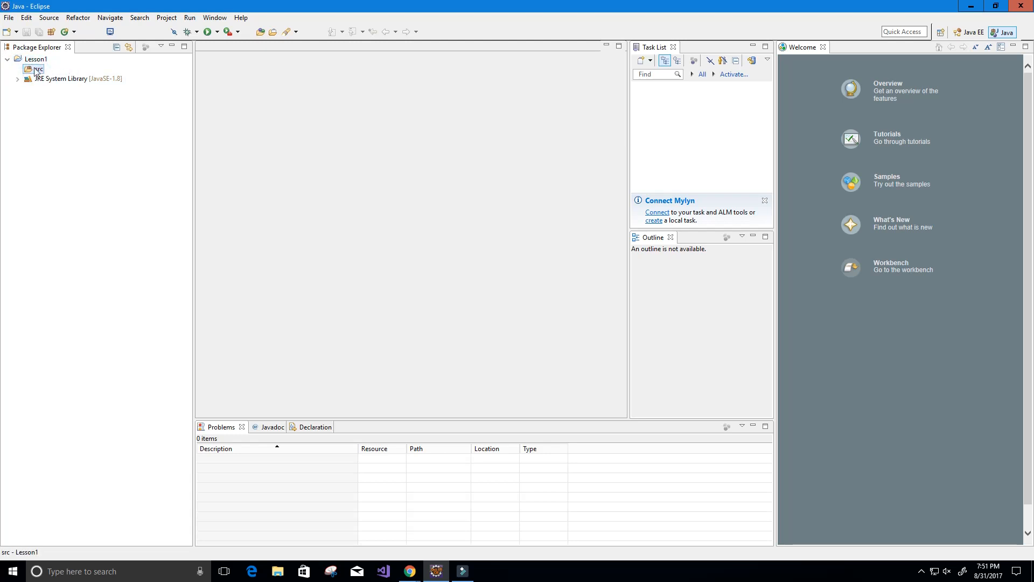
# Create a public HelloWorld class in Lesson1's src folder via New > Class
pyautogui.rightClick(34, 70)
pyautogui.moveTo(122, 75)
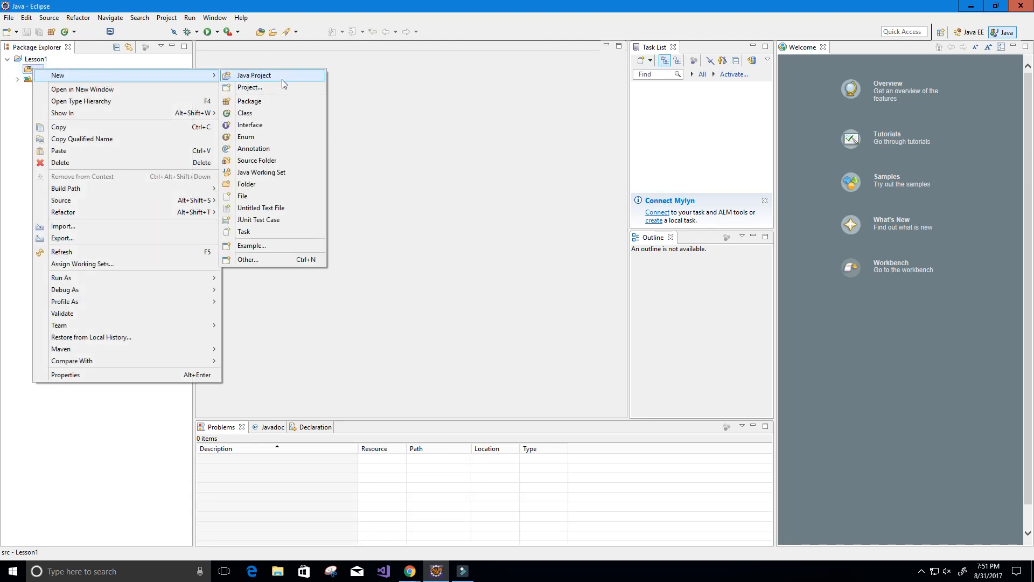
pyautogui.click(272, 115)
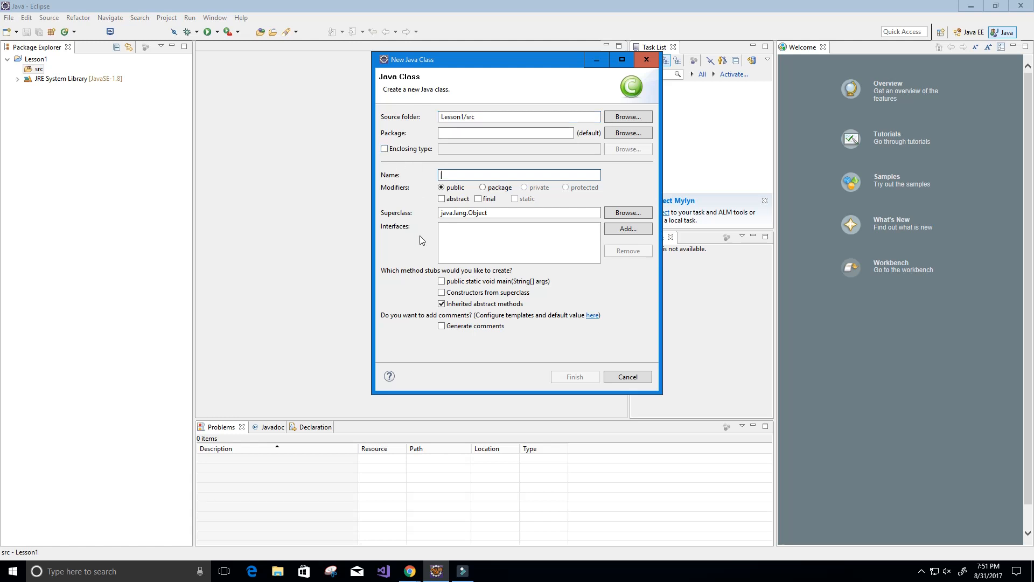
pyautogui.click(454, 175)
pyautogui.write('Hello')
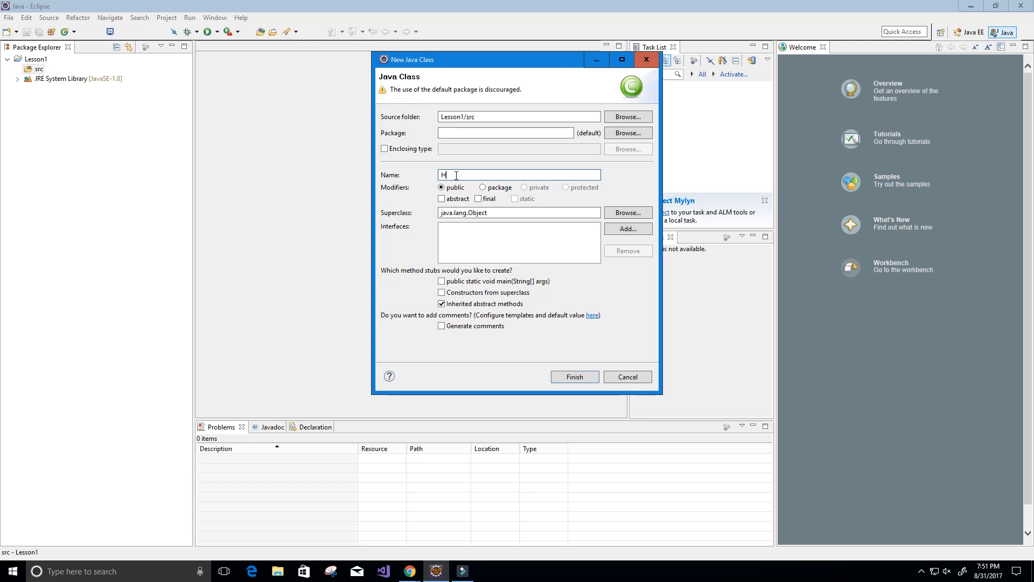
pyautogui.write('World')
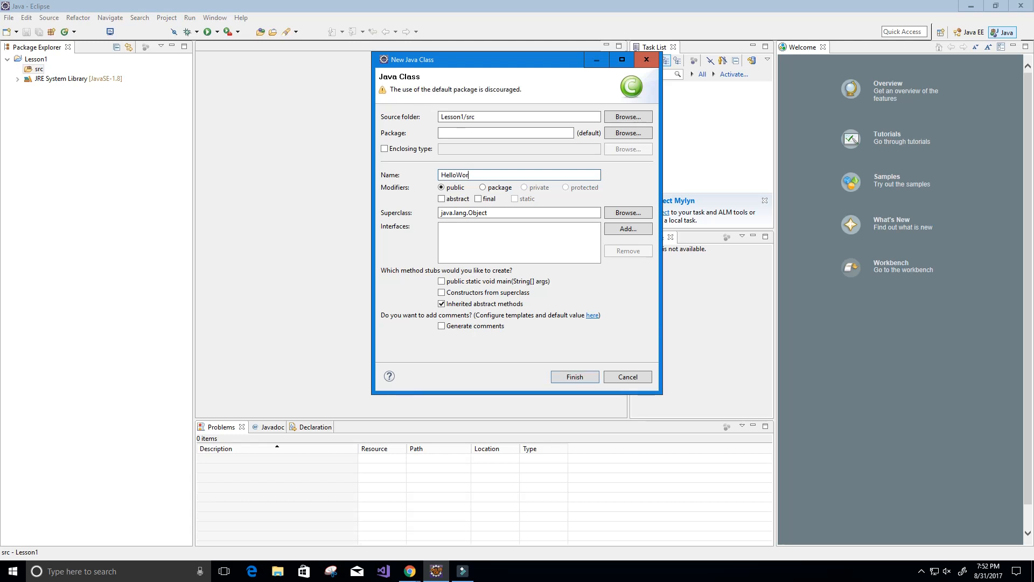
pyautogui.click(565, 377)
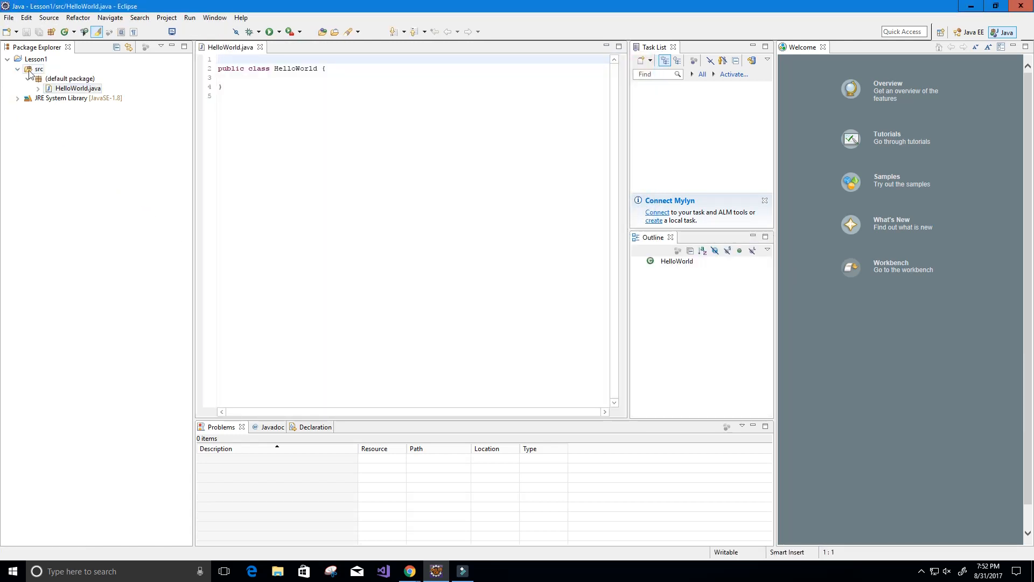
# Add a //MAIN FUNCTION comment inside the HelloWorld class body with a line below it
pyautogui.click(78, 88)
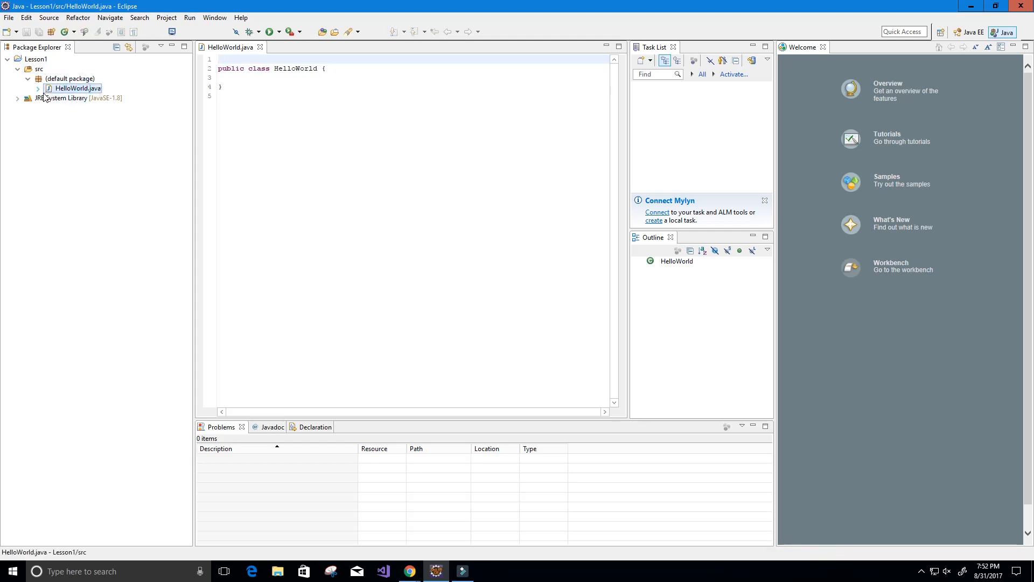
pyautogui.moveTo(285, 78); pyautogui.dragTo(236, 91)
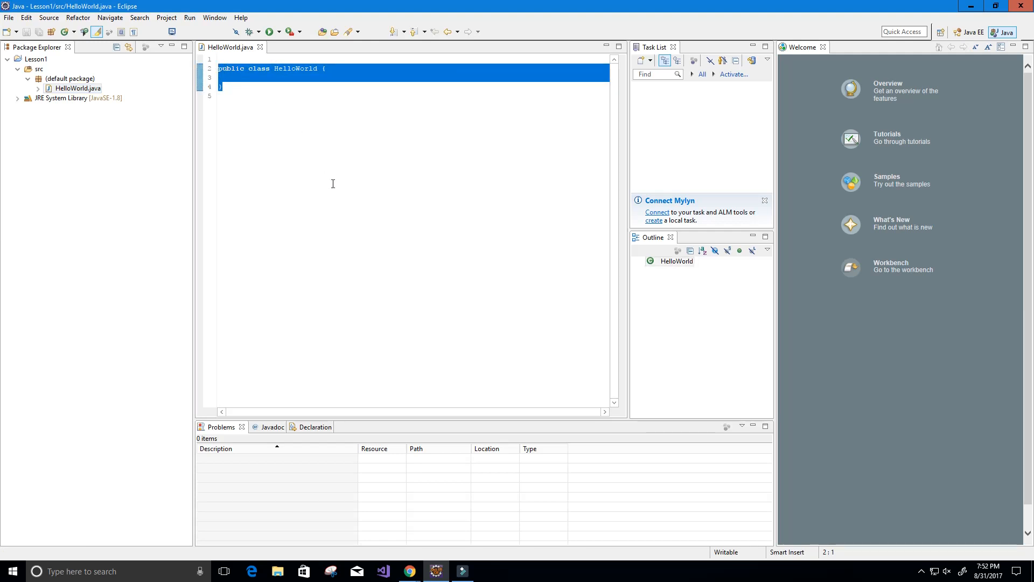
pyautogui.click(348, 70)
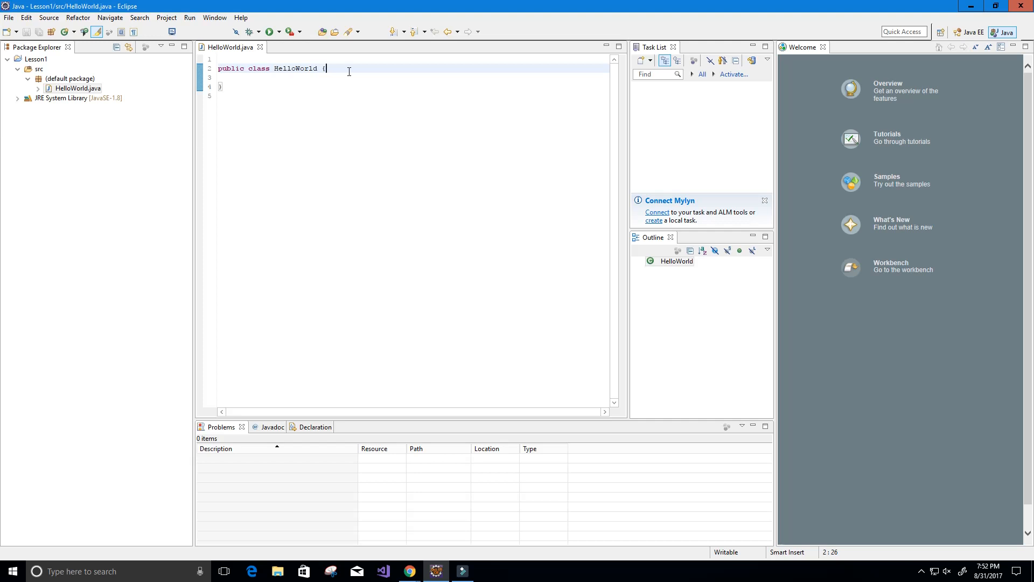
pyautogui.press('Return')
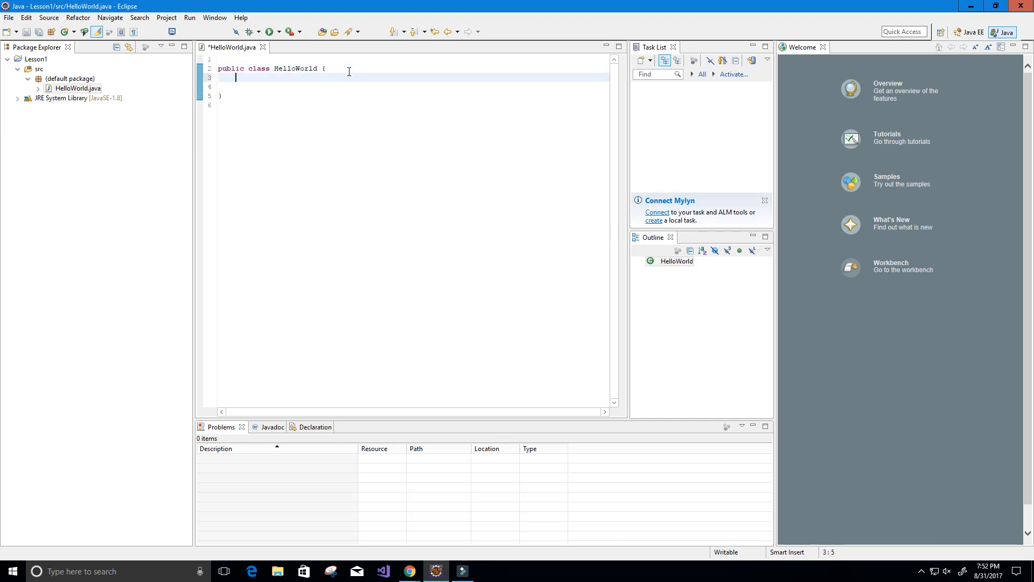
pyautogui.press('Return')
pyautogui.write('/')
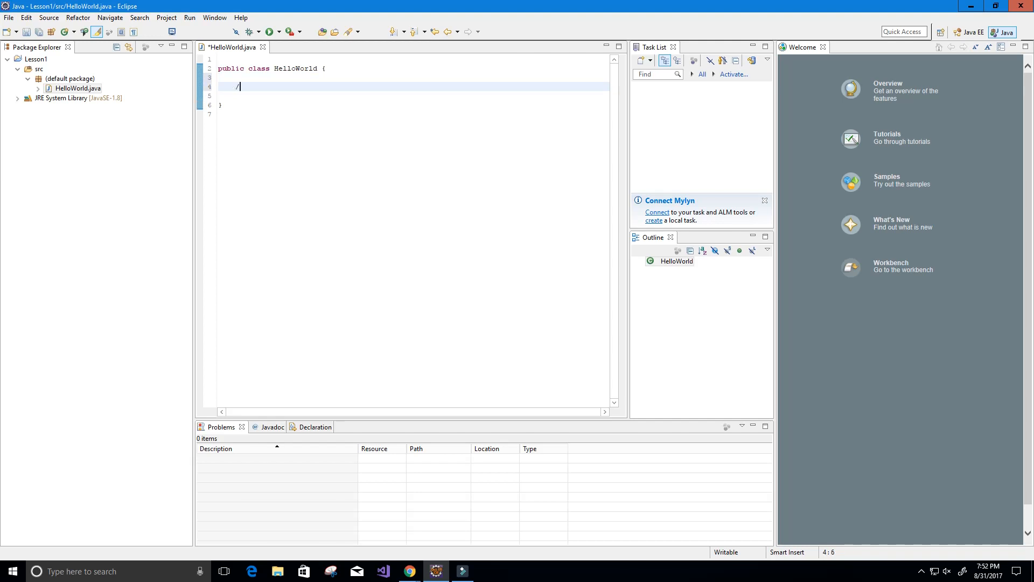
pyautogui.write('/MAIN ')
pyautogui.write('FUNCTION')
pyautogui.press('Return')
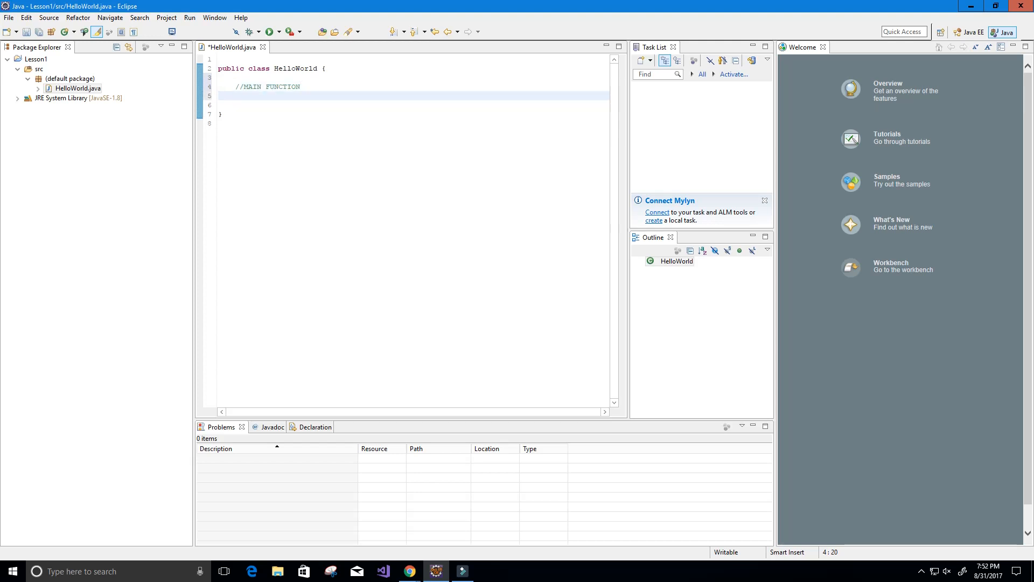
pyautogui.write('public ')
pyautogui.write('static ')
pyautogui.write('void ')
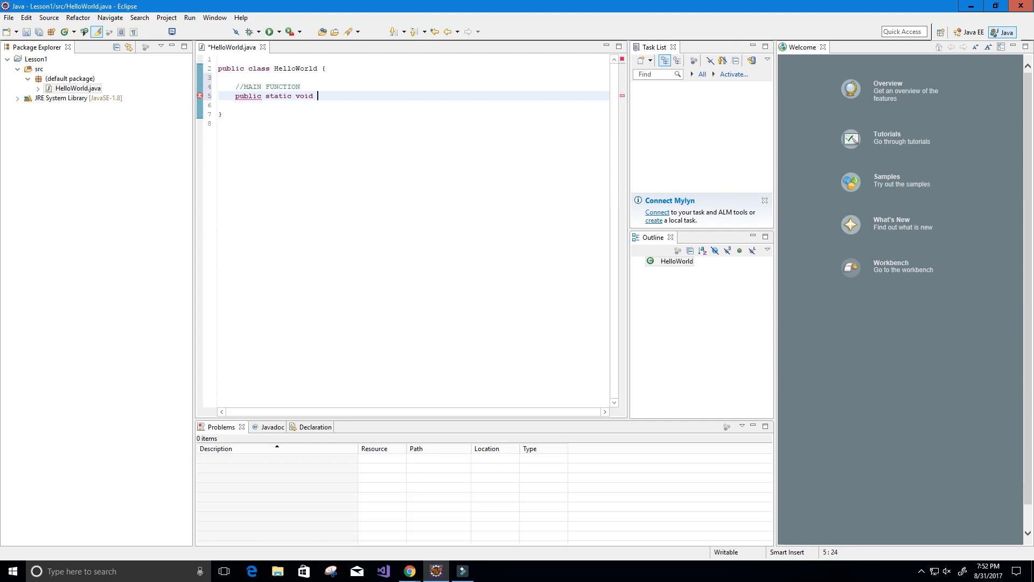
pyautogui.write('main()')
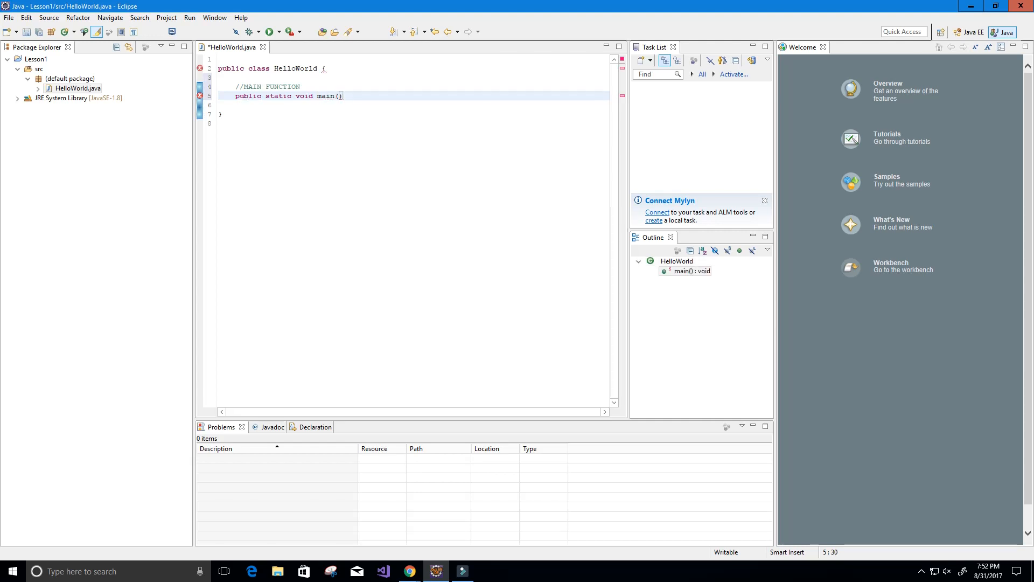
pyautogui.write('{')
pyautogui.write('}')
# Complete public static void main(String[] args) with an empty body
pyautogui.press('Return')
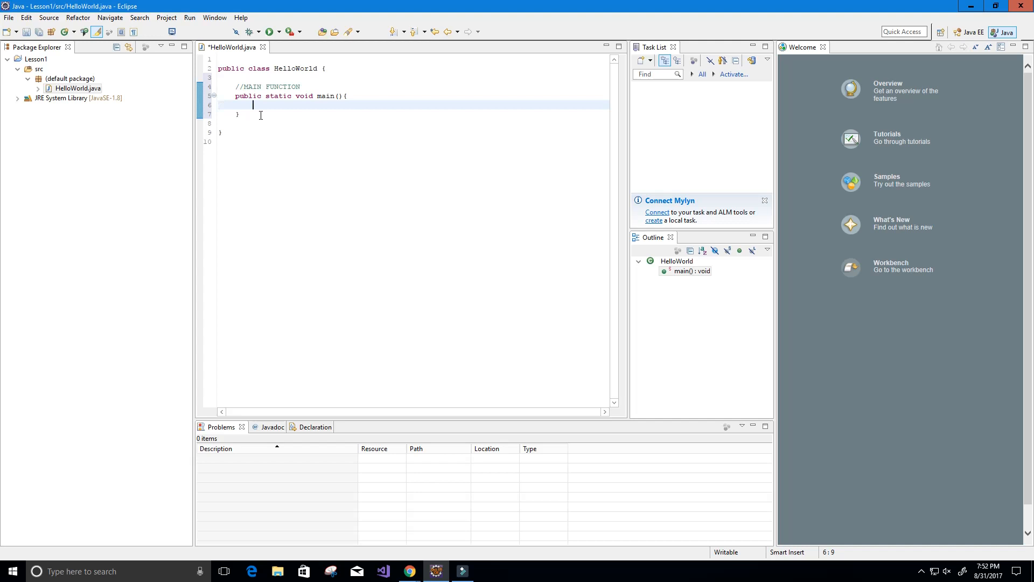
pyautogui.click(338, 96)
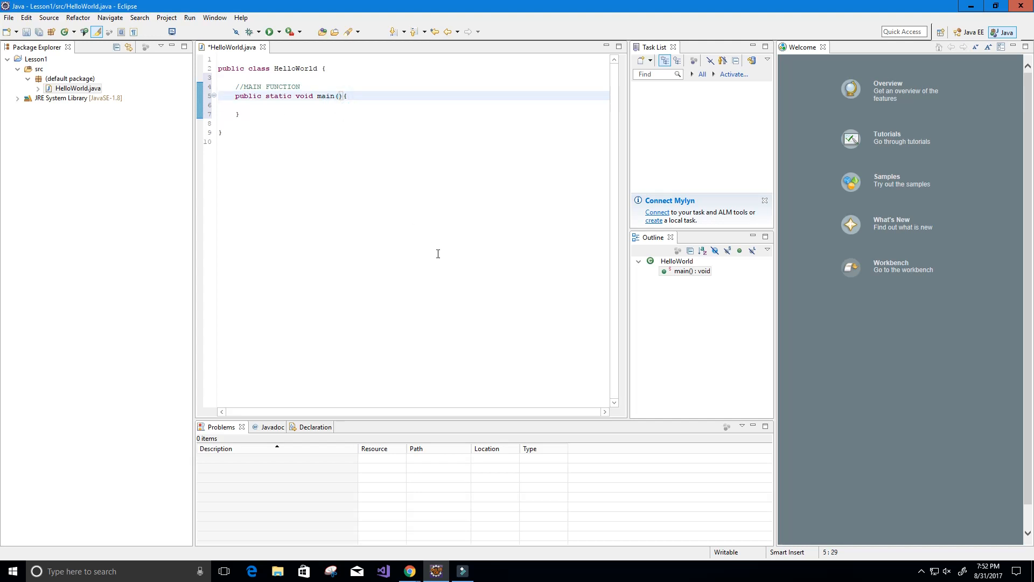
pyautogui.write('String')
pyautogui.press('BackSpace')
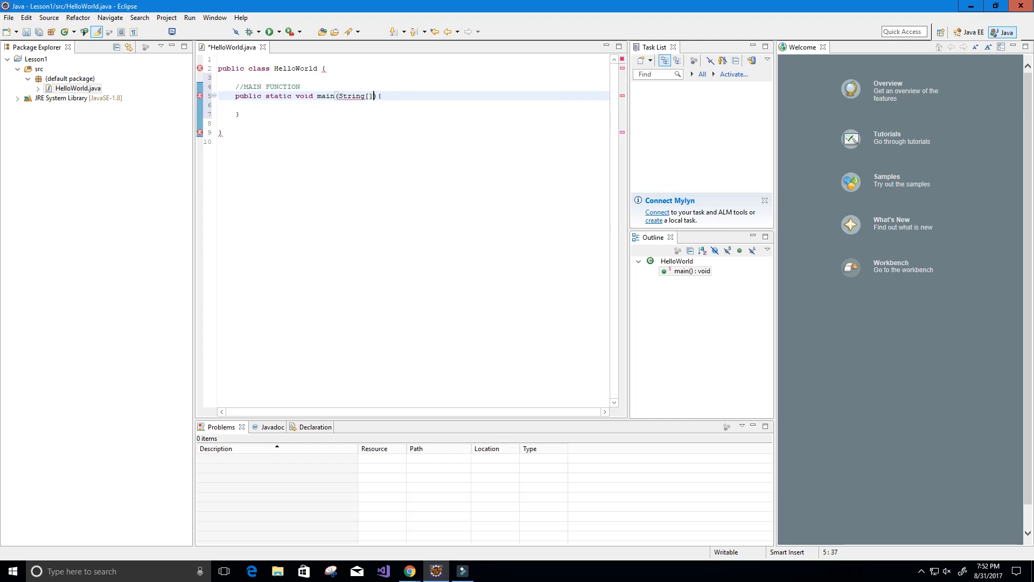
pyautogui.write('[] args')
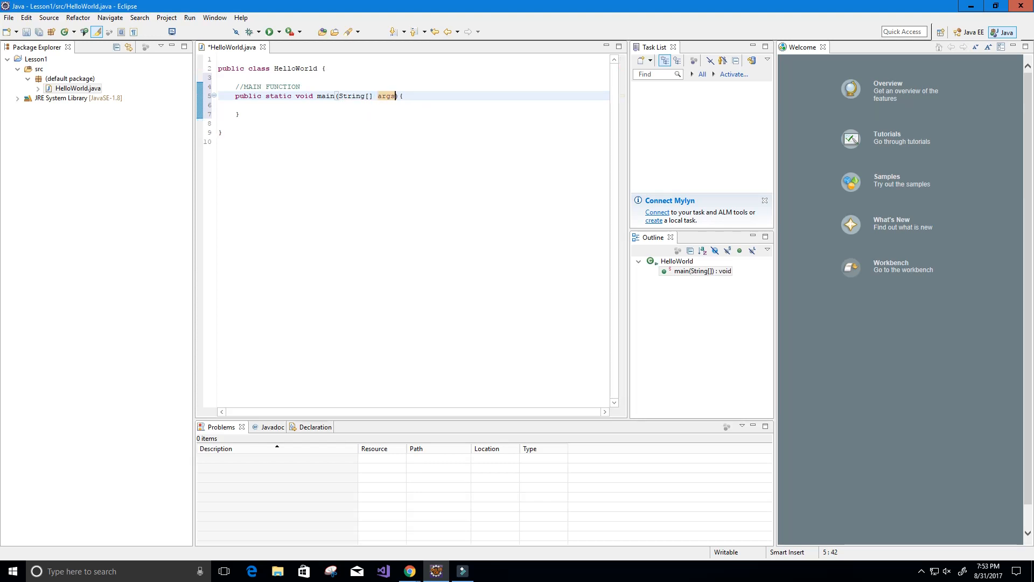
pyautogui.click(273, 106)
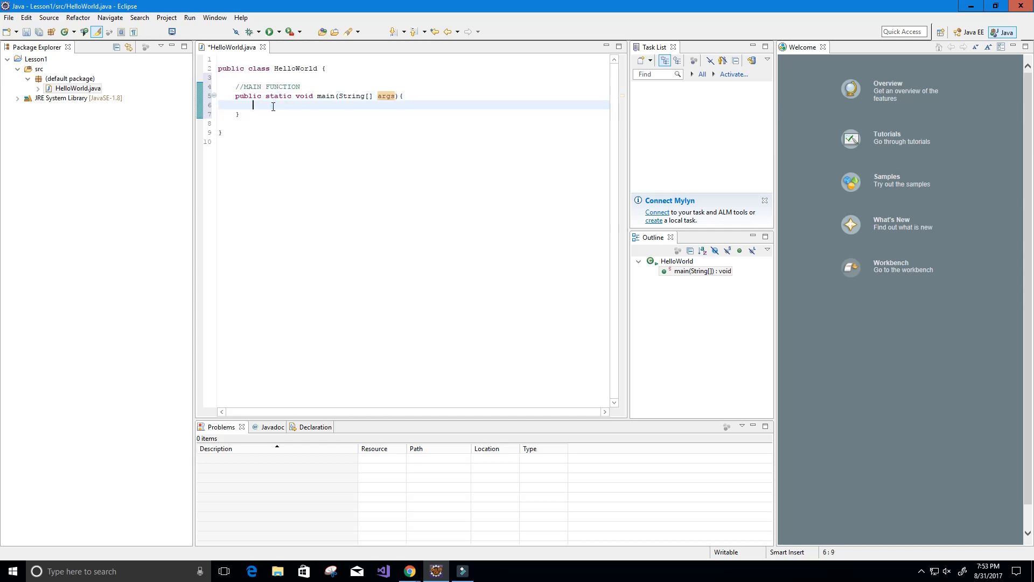
# Add a //Print "Hello, World"! comment inside main with a new line beneath it
pyautogui.press('Return')
pyautogui.write('//Print')
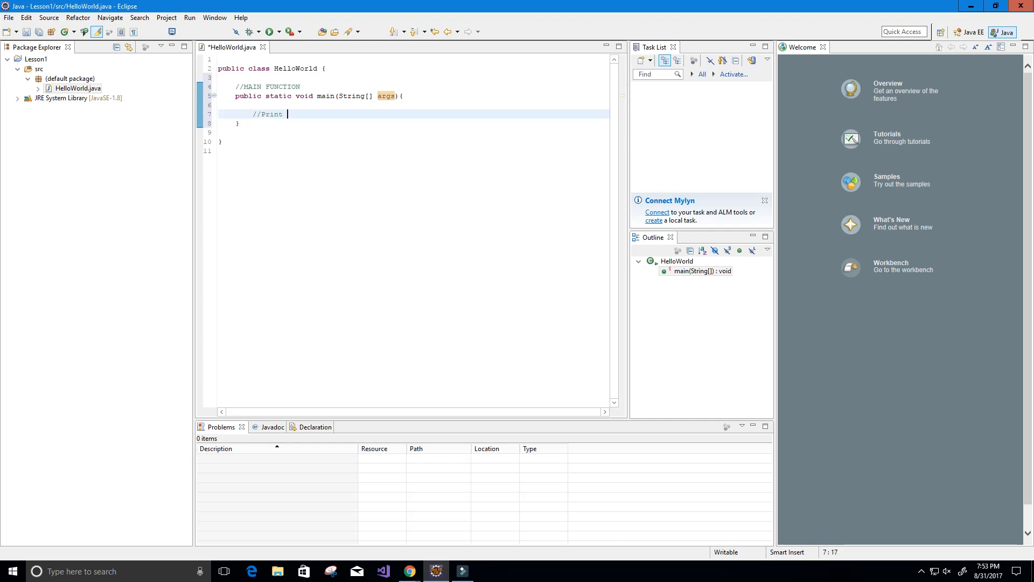
pyautogui.write(' "Hello, Wo')
pyautogui.write('rld')
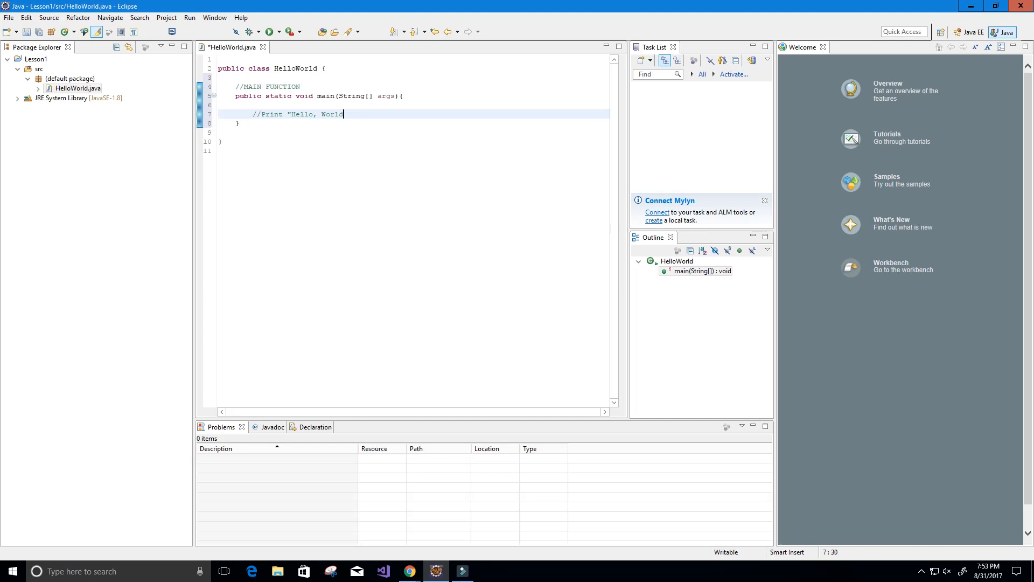
pyautogui.write('" ')
pyautogui.write('!')
pyautogui.press('Return')
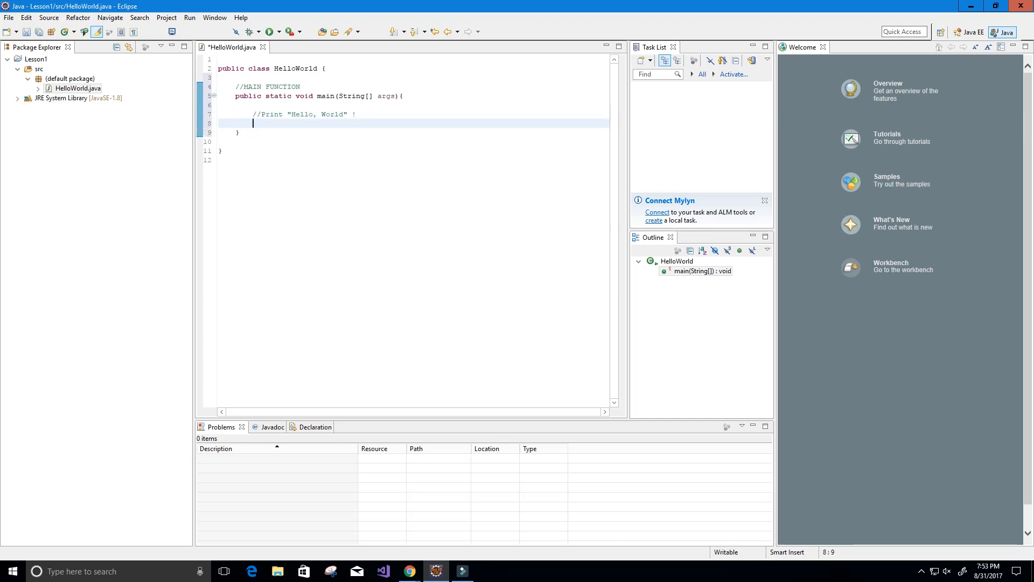
pyautogui.write('Sys')
pyautogui.write('tem.')
pyautogui.write('out.')
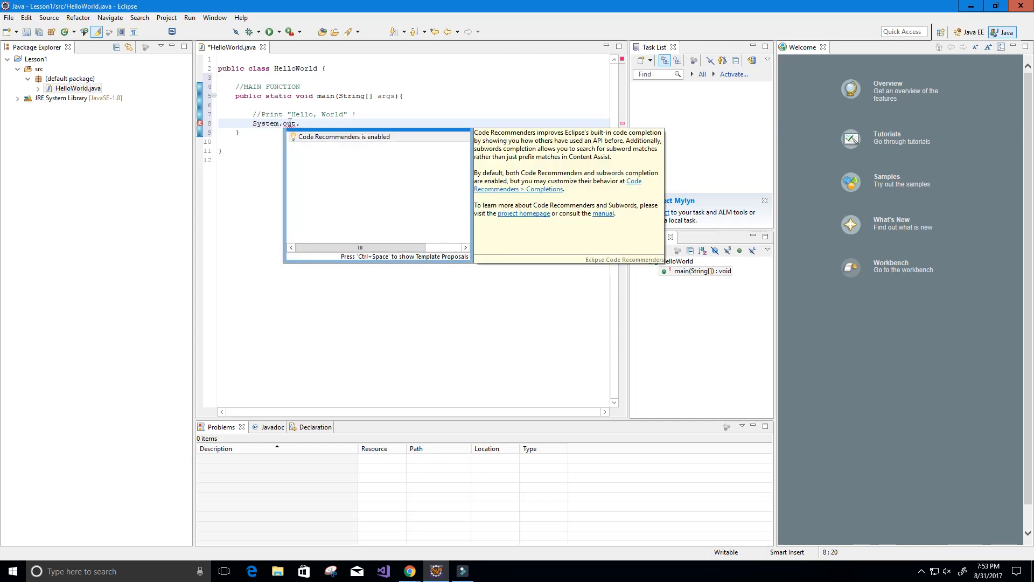
# Write System.out.println("Hello, World!") below the Print comment in main
pyautogui.click(308, 124)
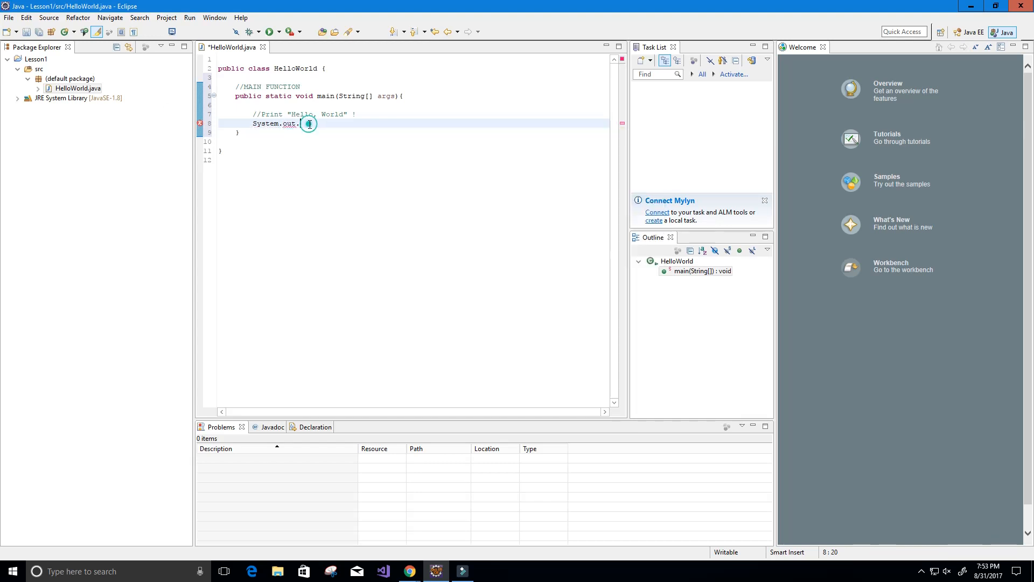
pyautogui.write('print')
pyautogui.write('ln')
pyautogui.moveTo(333, 124); pyautogui.dragTo(325, 124)
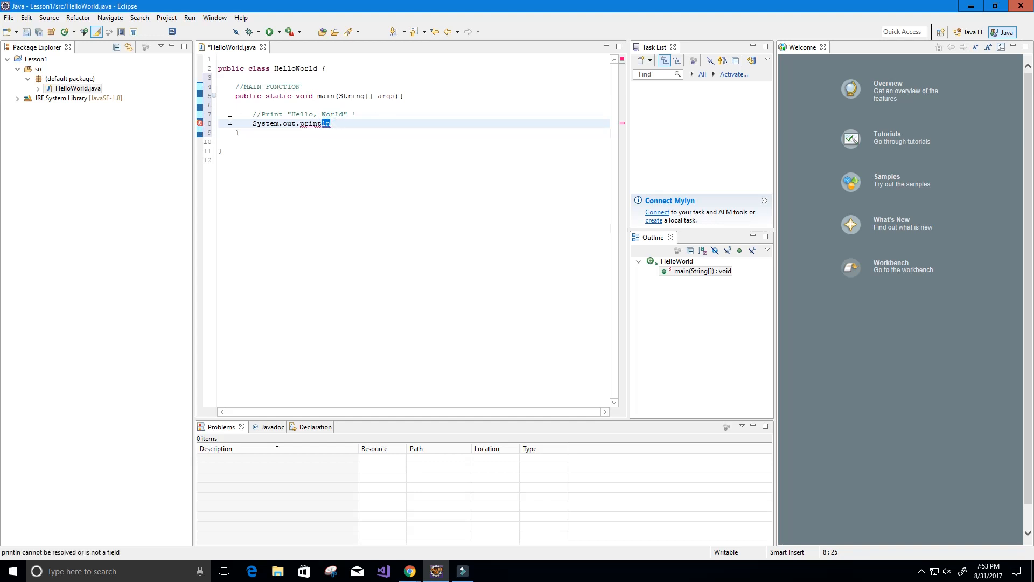
pyautogui.click(331, 123)
pyautogui.write('"')
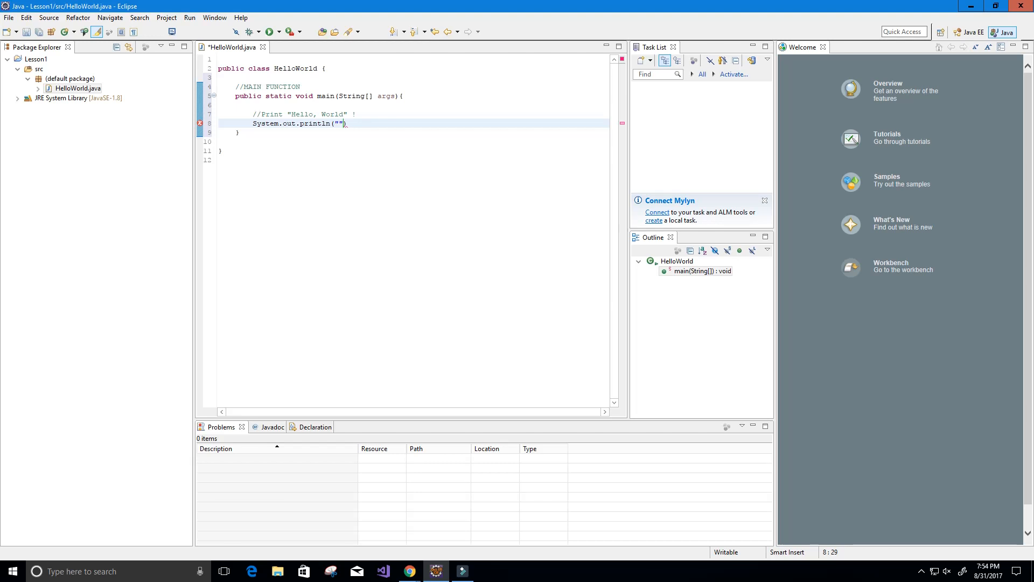
pyautogui.write('He')
pyautogui.write('llo, Wor')
pyautogui.write('ld!')
# End the println statement on line 8 with a semicolon, clearing the syntax error
pyautogui.click(465, 144)
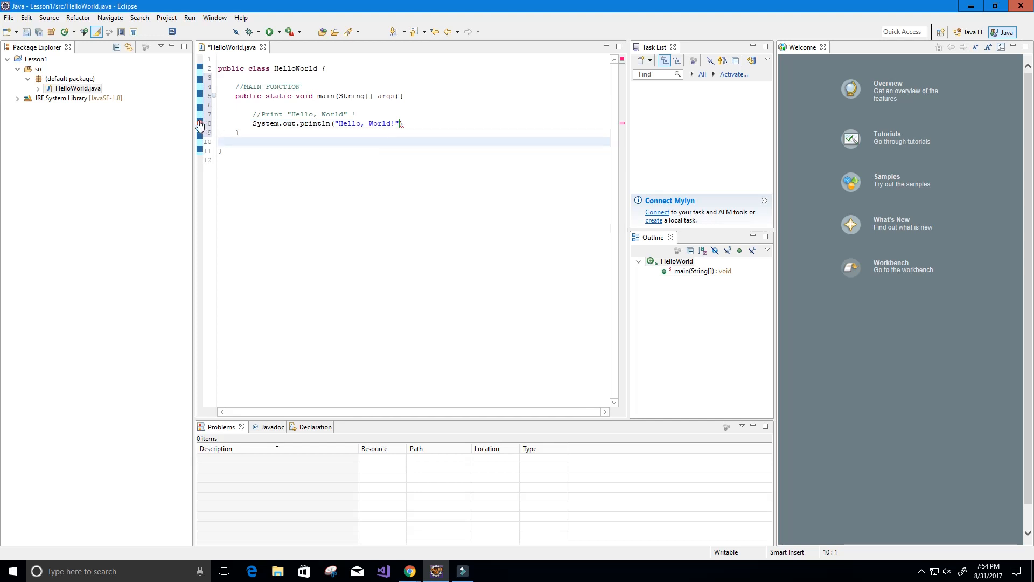
pyautogui.moveTo(200, 124)
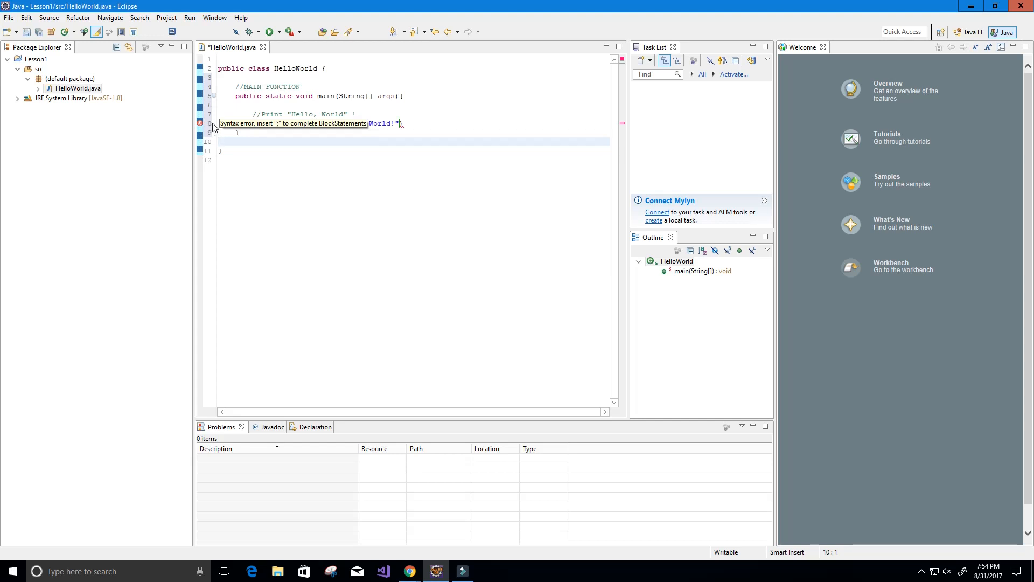
pyautogui.click(403, 122)
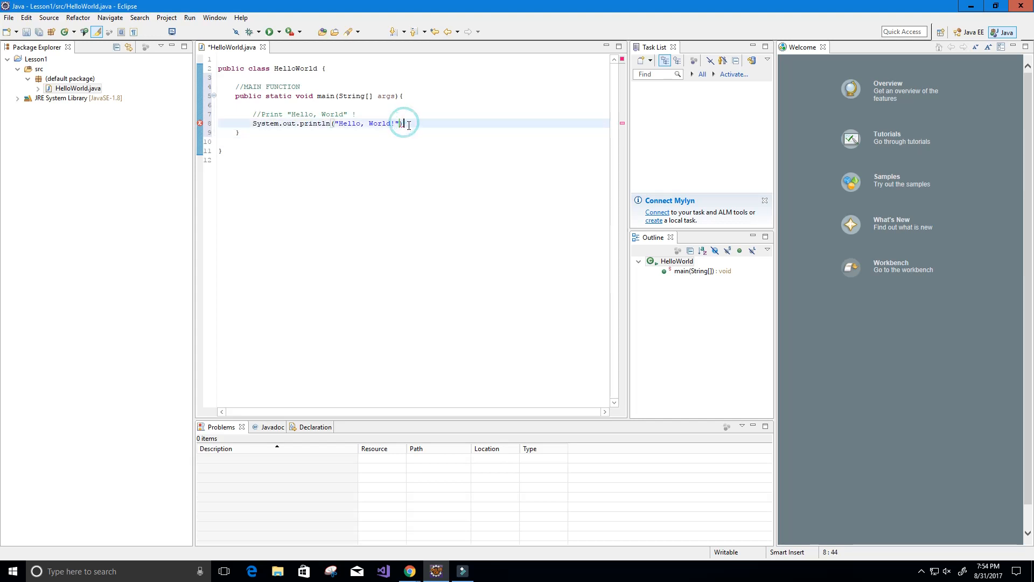
pyautogui.write(';')
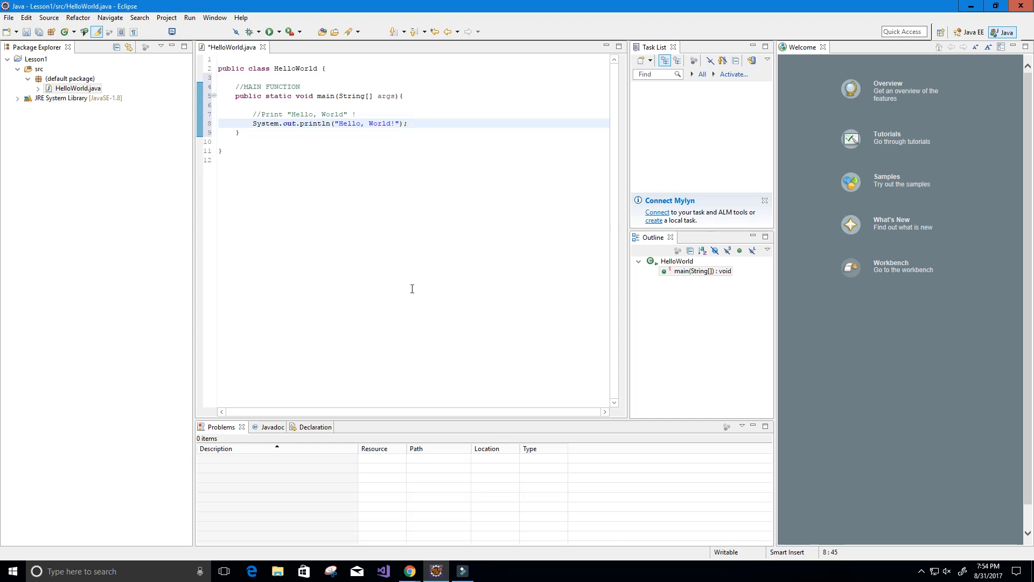
# Save HelloWorld.java and run it so the Console prints Hello, World!
pyautogui.click(271, 32)
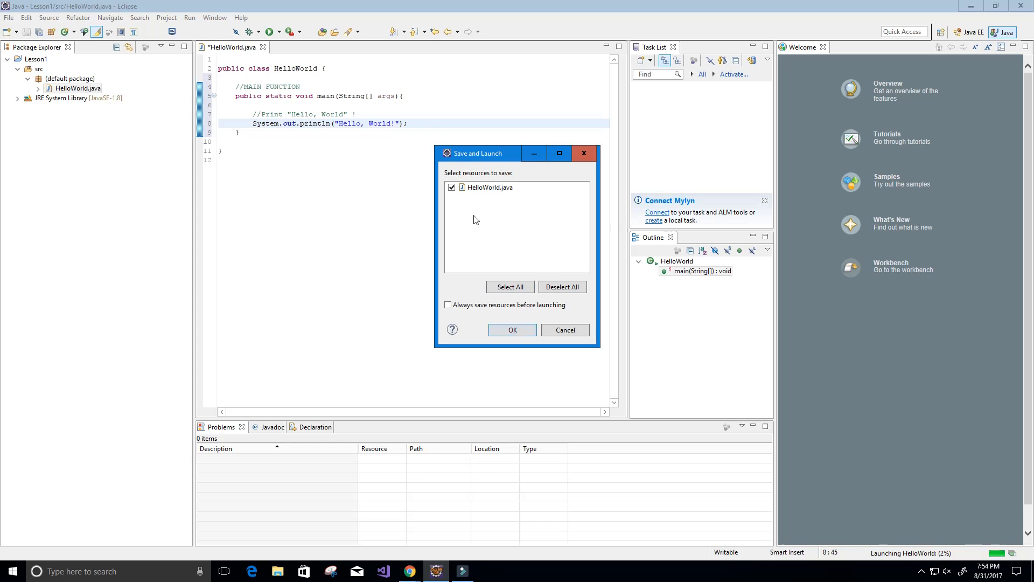
pyautogui.click(513, 330)
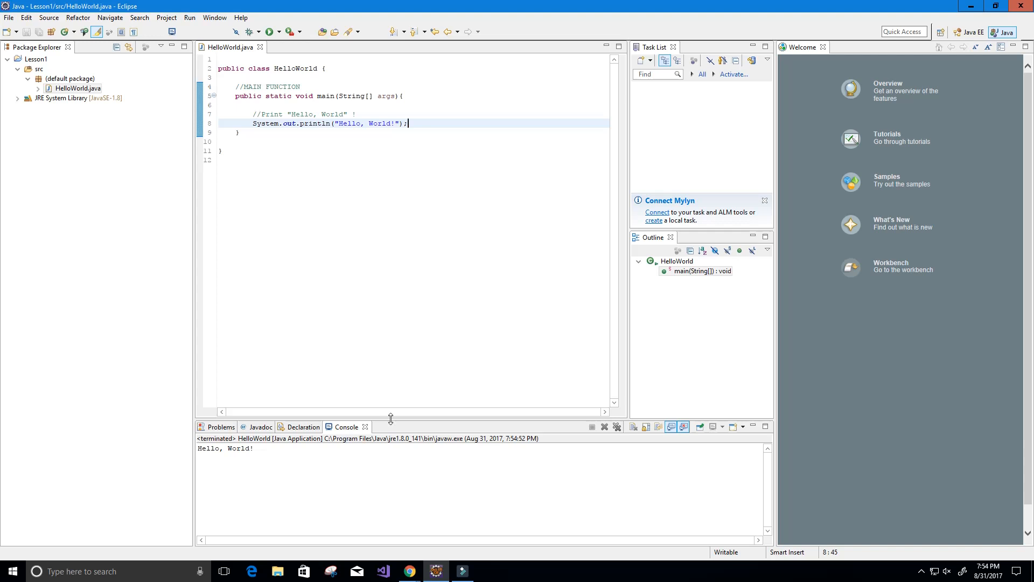
# Enlarge the Console, then select the "Hello, World!" message text inside the println quotes
pyautogui.moveTo(390, 418); pyautogui.dragTo(390, 264)
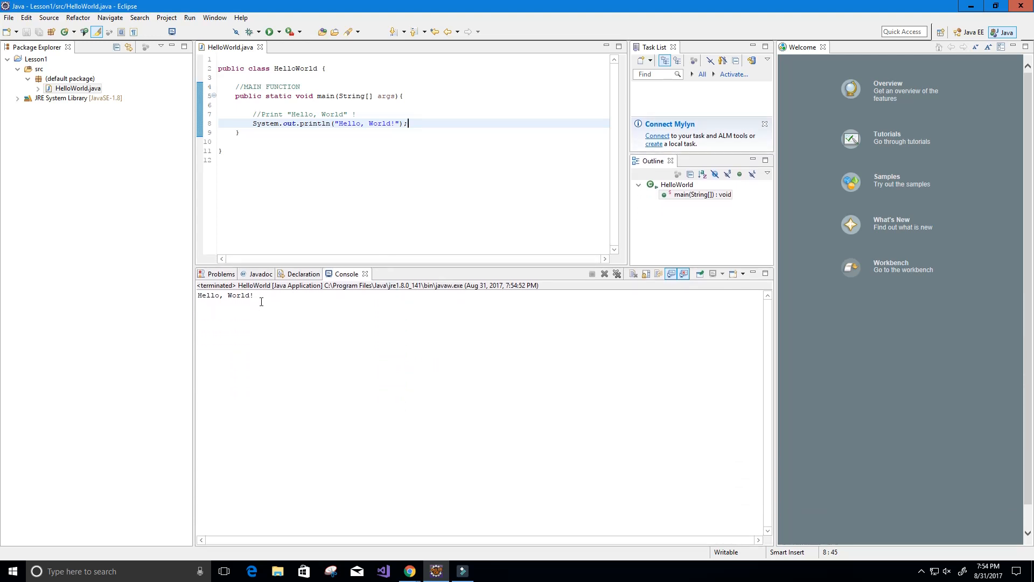
pyautogui.moveTo(256, 295); pyautogui.dragTo(197, 295)
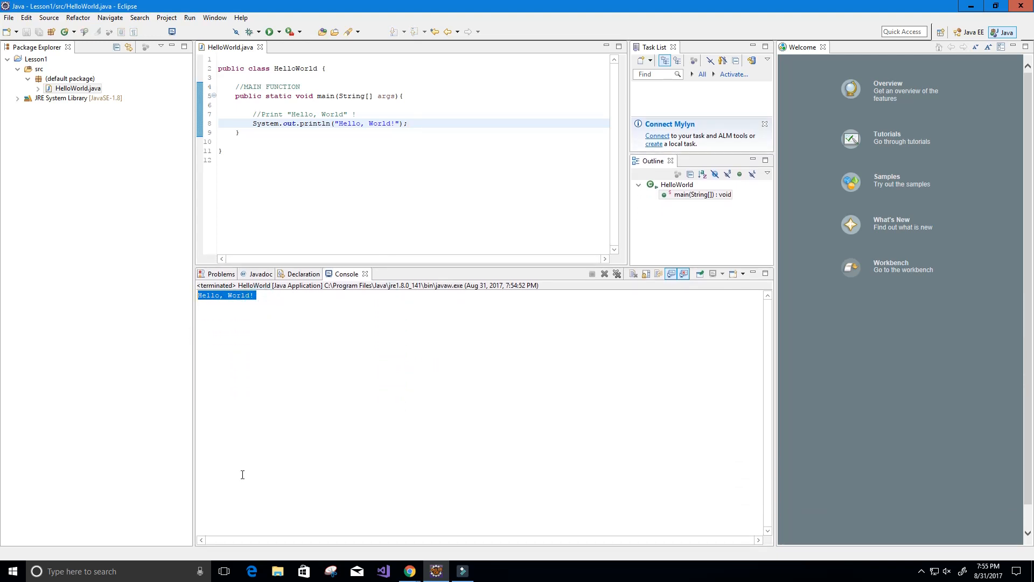
pyautogui.click(288, 145)
pyautogui.click(285, 172)
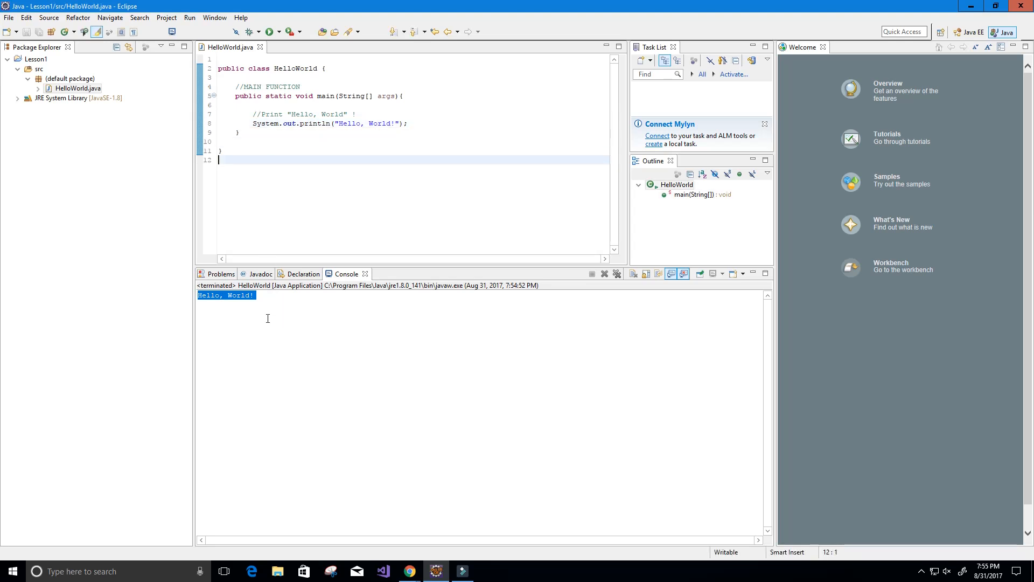
pyautogui.click(270, 301)
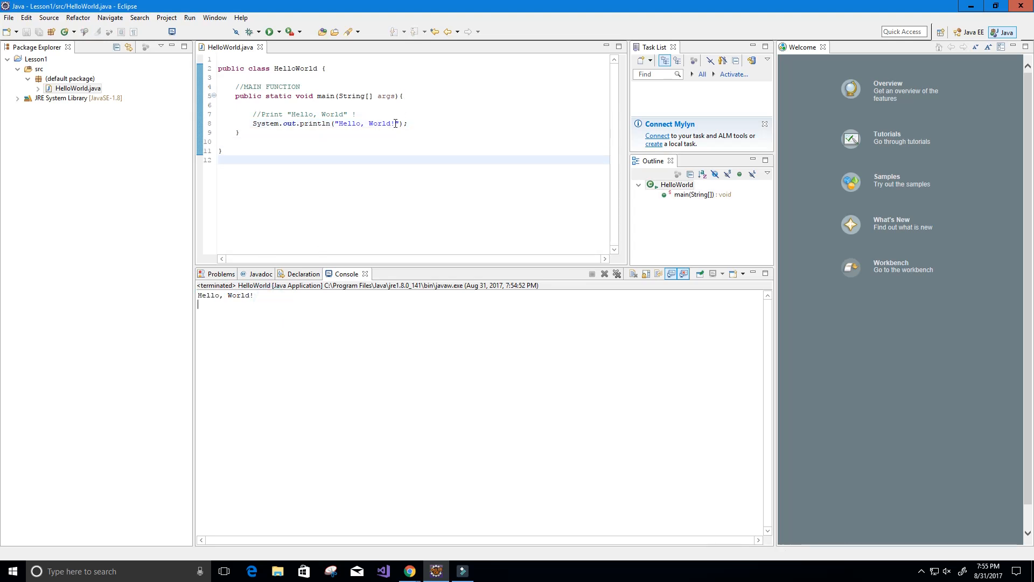
pyautogui.moveTo(394, 123); pyautogui.dragTo(339, 122)
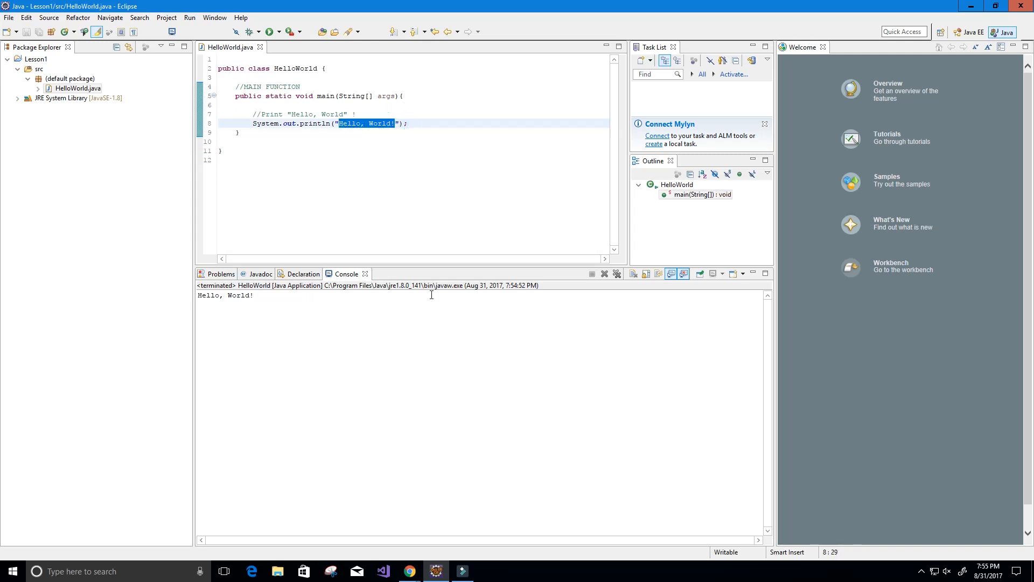
pyautogui.write("That's it for ")
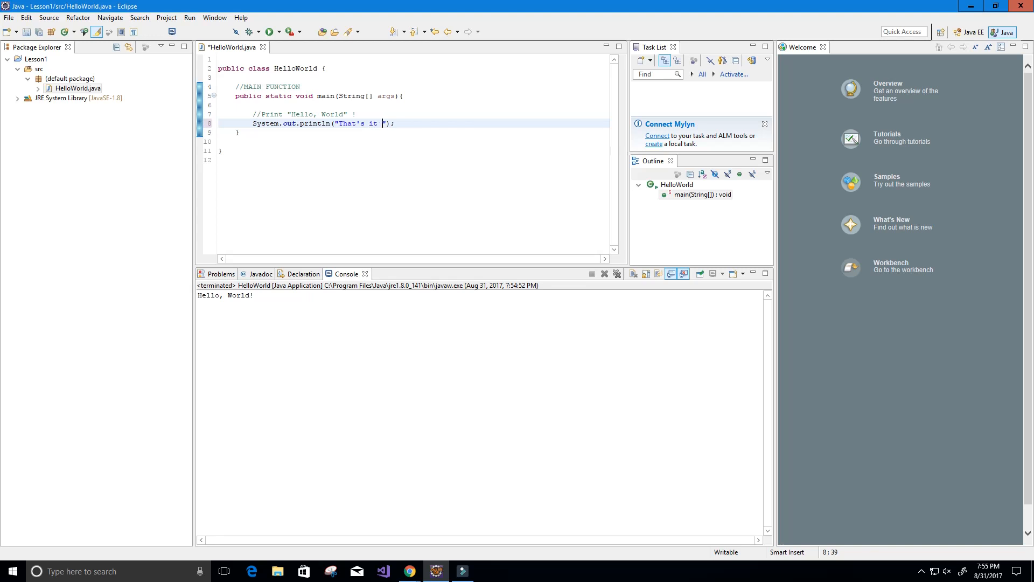
pyautogui.write('Less')
pyautogui.write('on 1')
# Save HelloWorld.java and rerun it so the Console shows "That's it for Lesson 1"
pyautogui.hotkey('ctrl', 's')
pyautogui.click(270, 31)
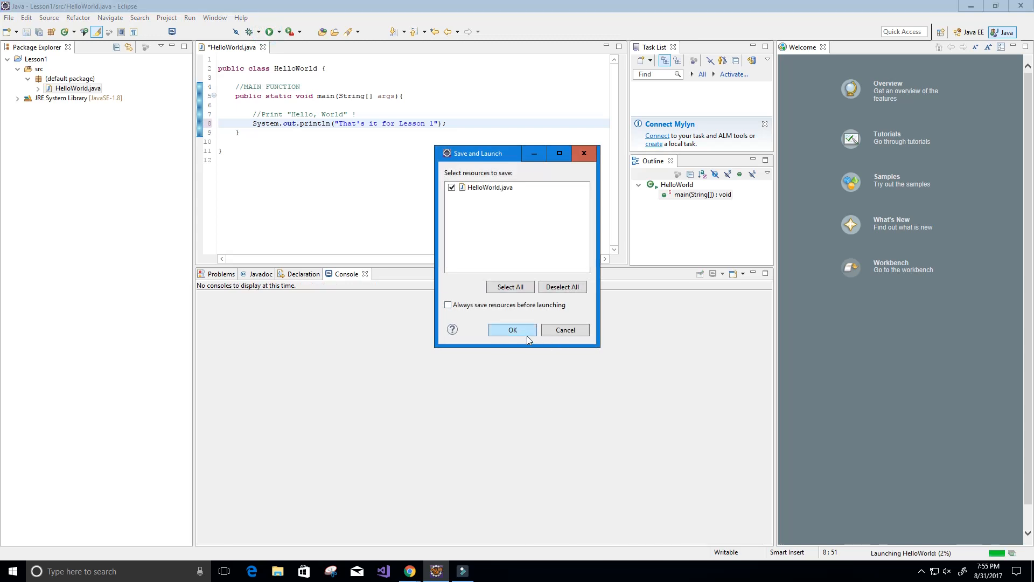
pyautogui.click(512, 330)
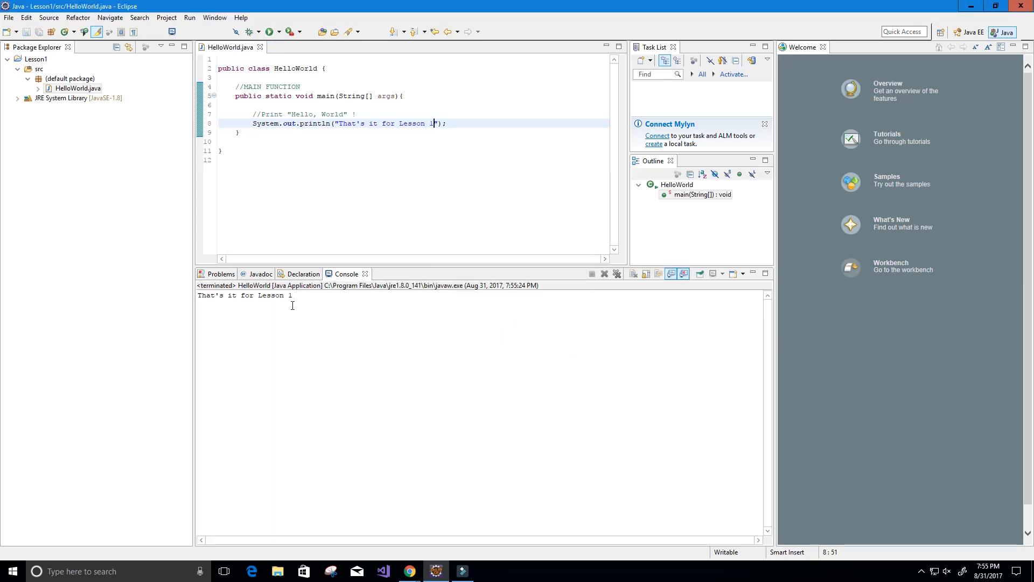
pyautogui.moveTo(293, 296); pyautogui.dragTo(197, 295)
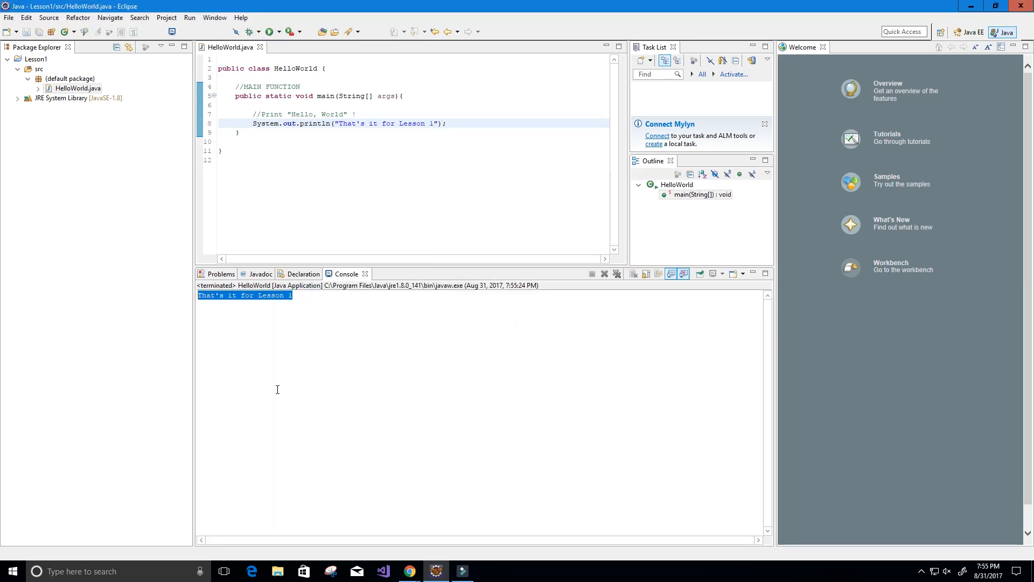
pyautogui.click(452, 138)
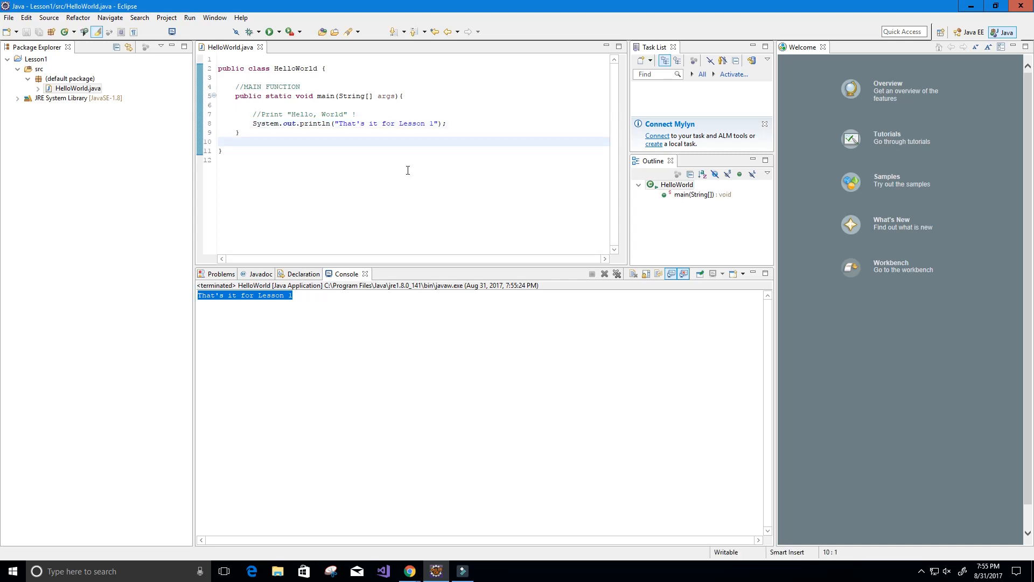
pyautogui.click(346, 183)
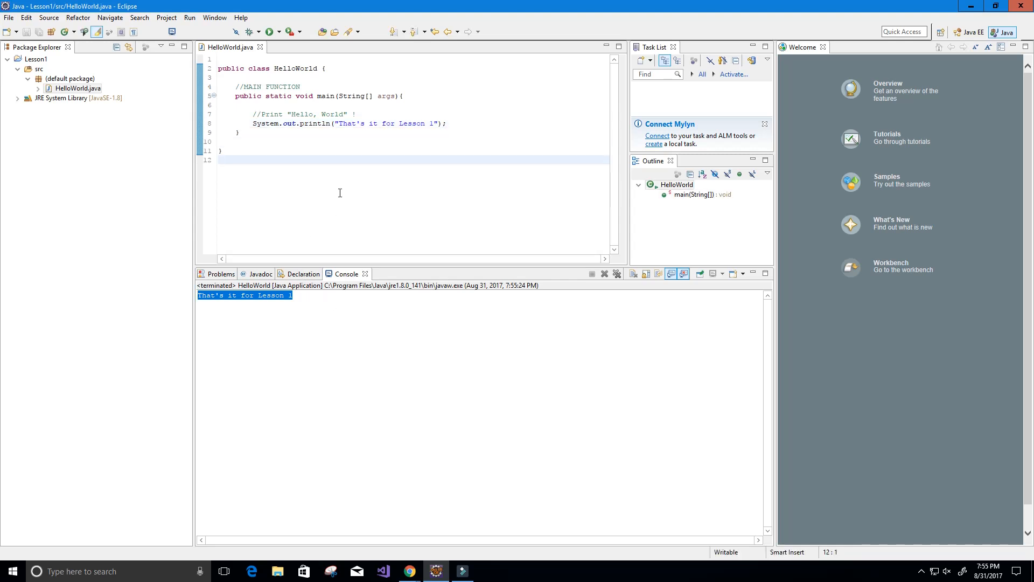
pyautogui.click(339, 123)
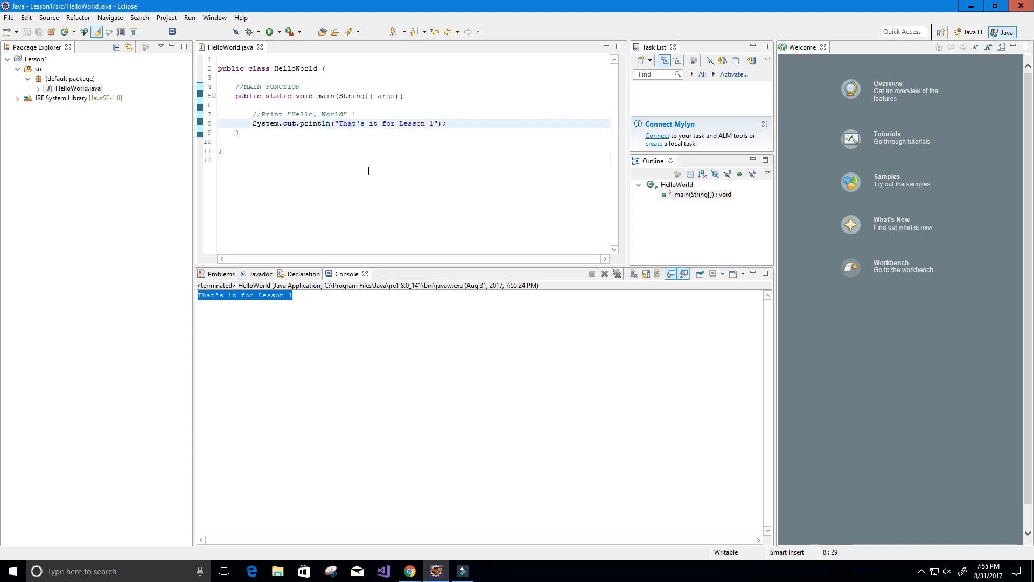
pyautogui.click(259, 153)
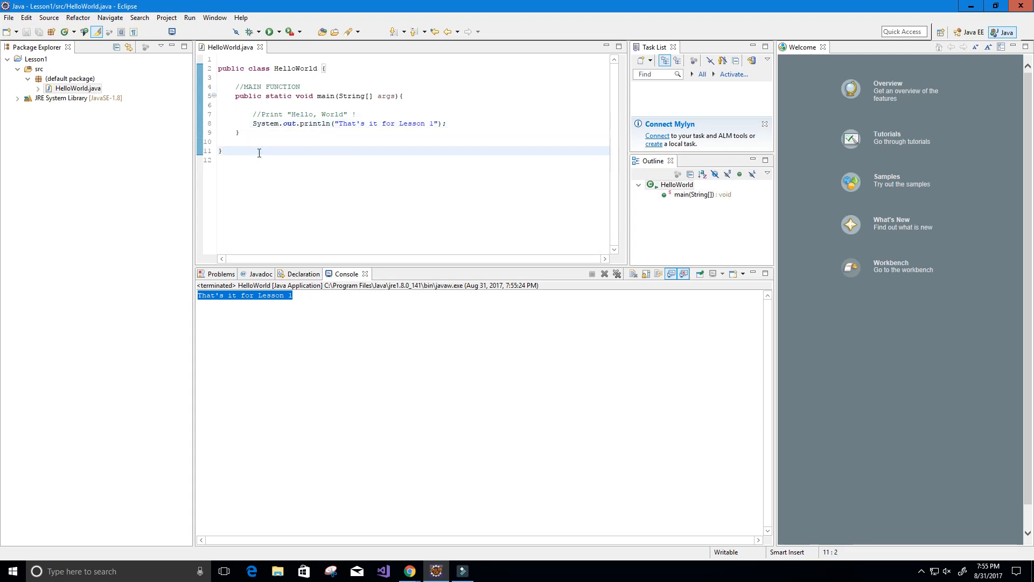